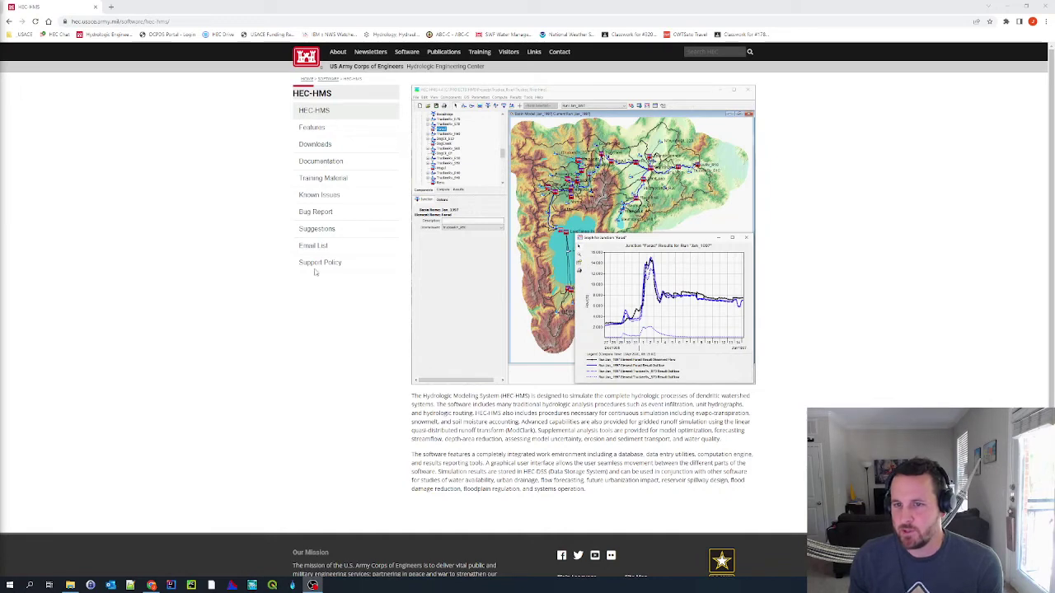
# - Go to the HEC-HMS Downloads page from the site's left sidebar
pyautogui.click(364, 146)
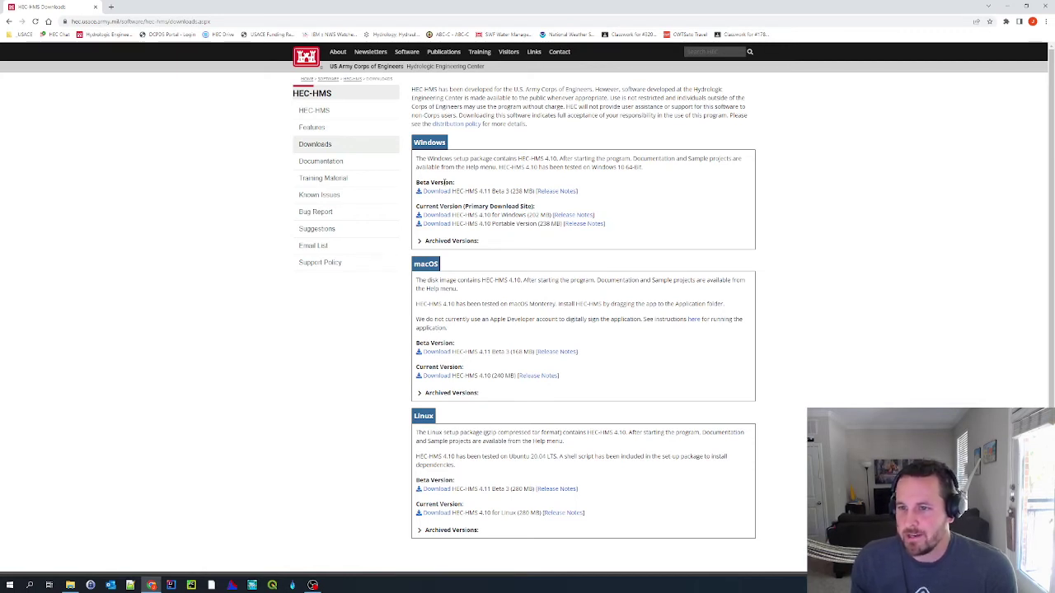
pyautogui.click(443, 194)
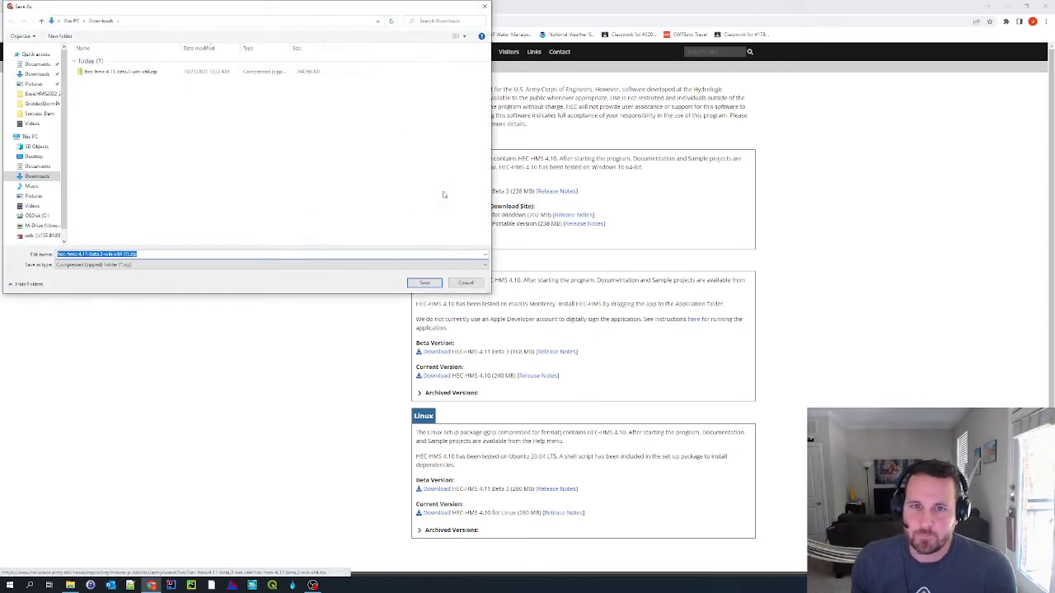
pyautogui.moveTo(335, 12); pyautogui.dragTo(369, 101)
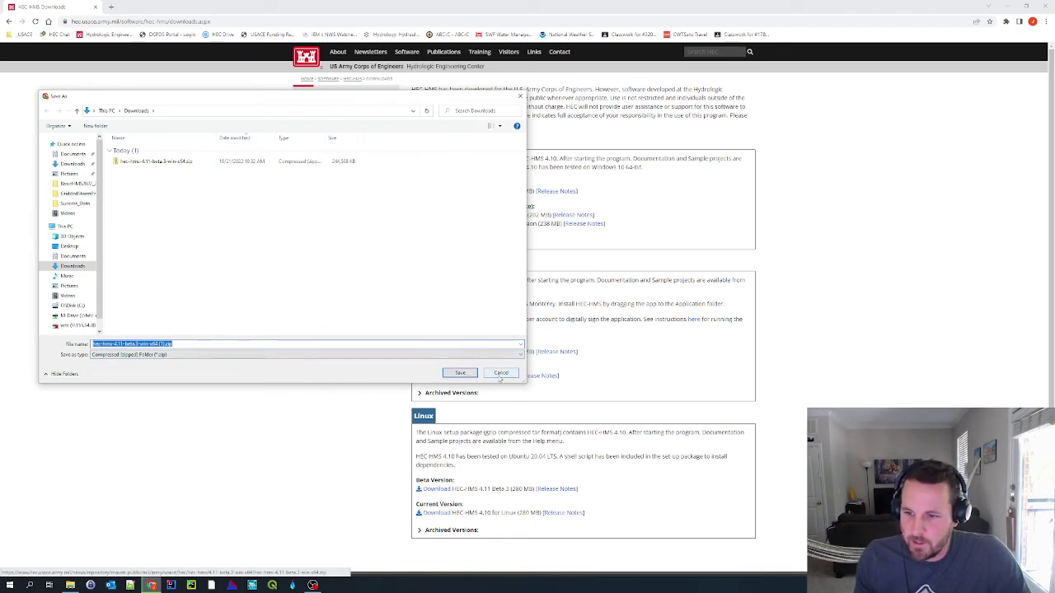
pyautogui.click(461, 373)
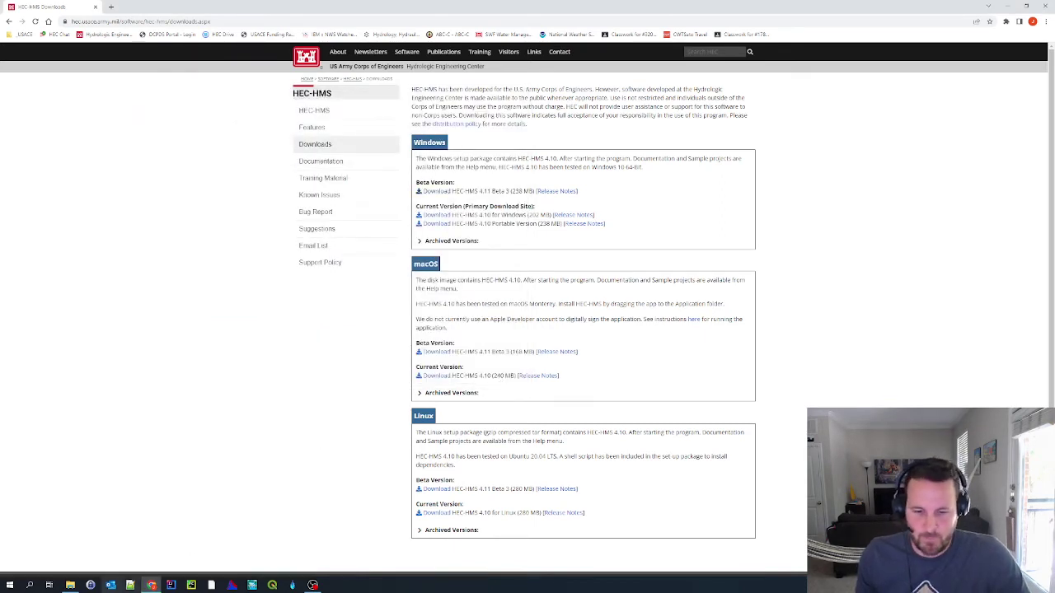
# - Copy the HEC-HMS 4.11 beta zip from Downloads and open C:\Programs
pyautogui.click(70, 585)
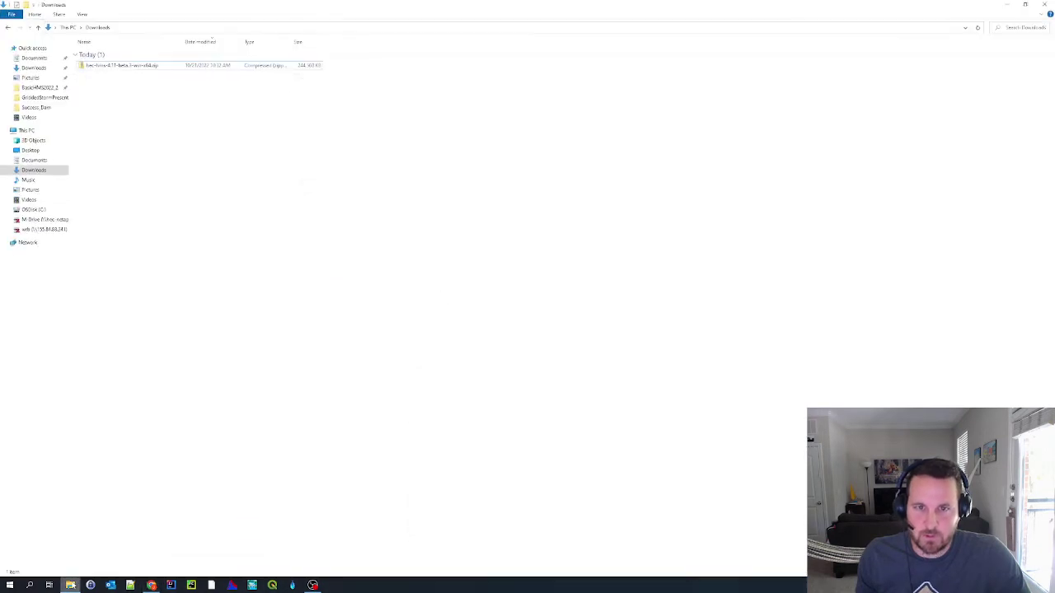
pyautogui.rightClick(148, 66)
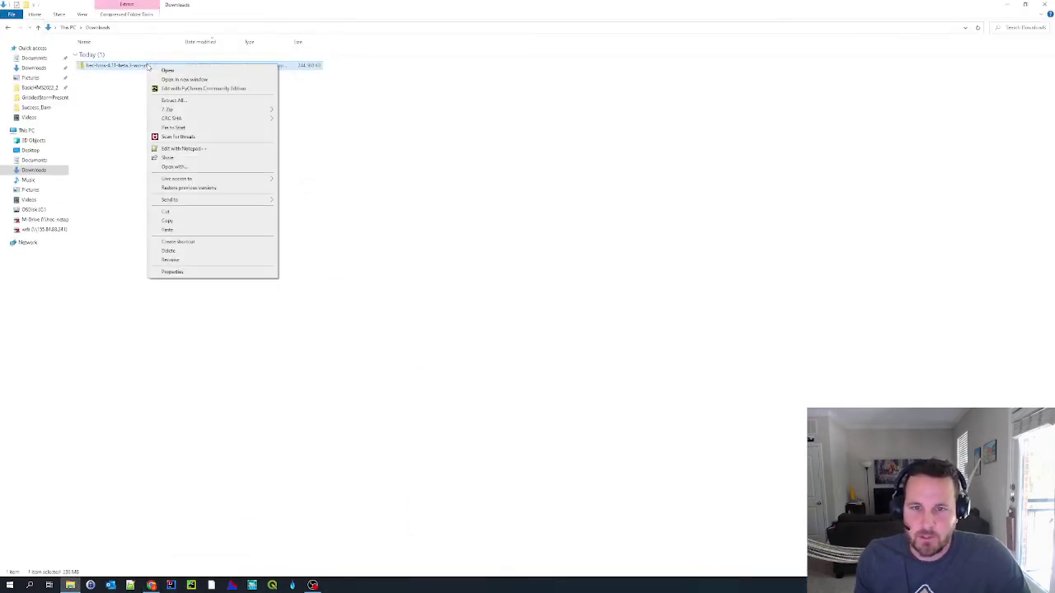
pyautogui.click(176, 216)
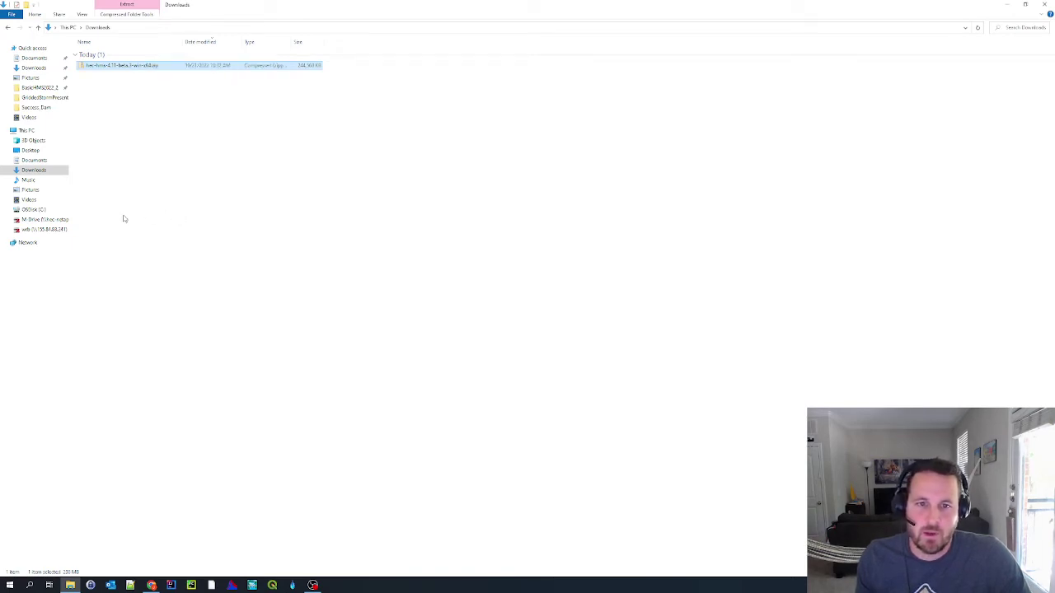
pyautogui.click(39, 210)
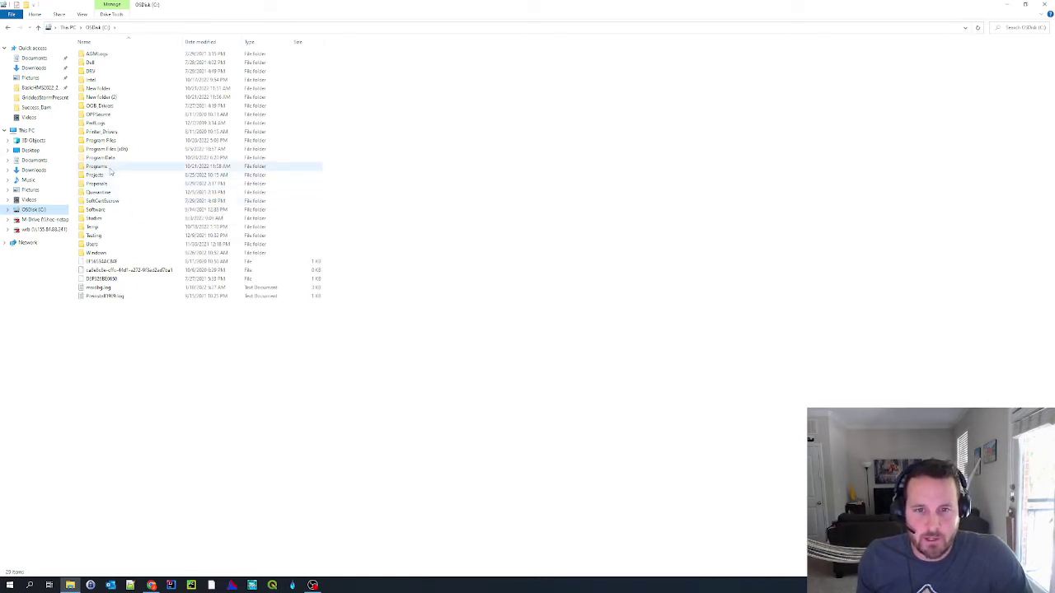
pyautogui.doubleClick(109, 168)
# - Paste the zip into C:\Programs, then create a default-named new folder at the C: root
pyautogui.rightClick(108, 172)
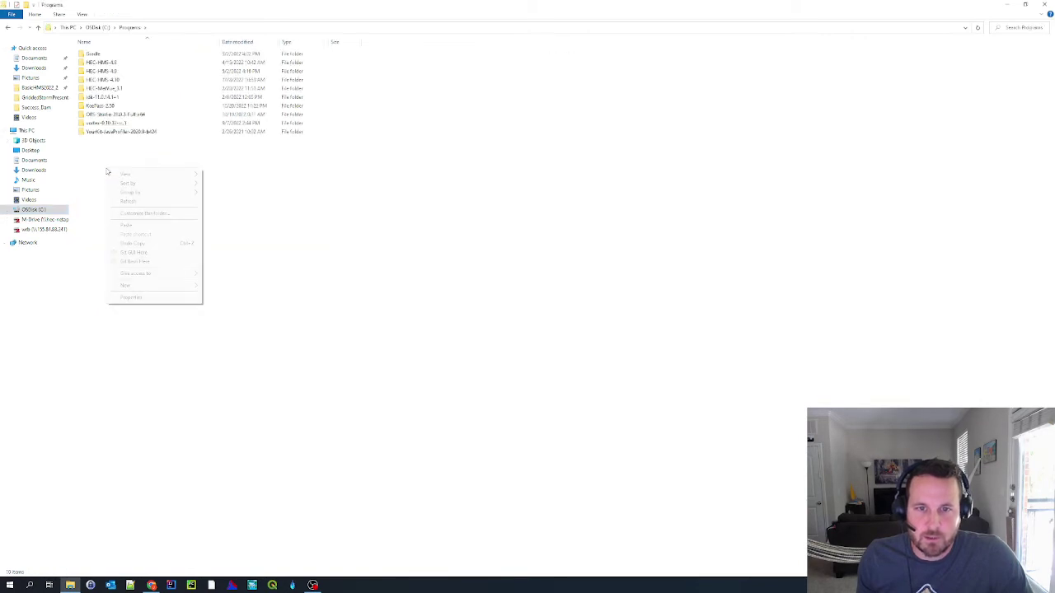
pyautogui.click(127, 225)
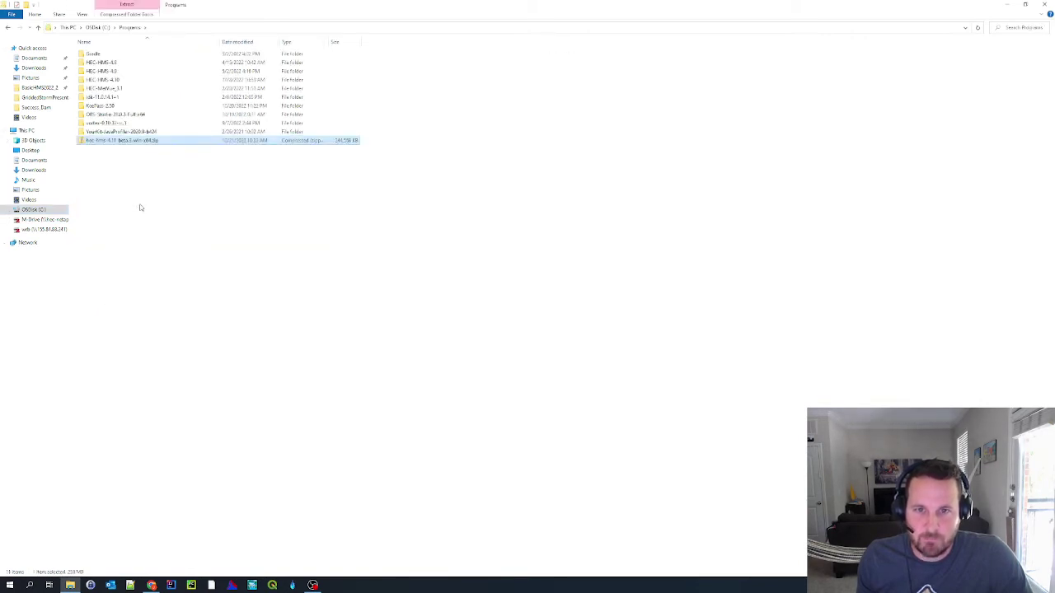
pyautogui.click(97, 27)
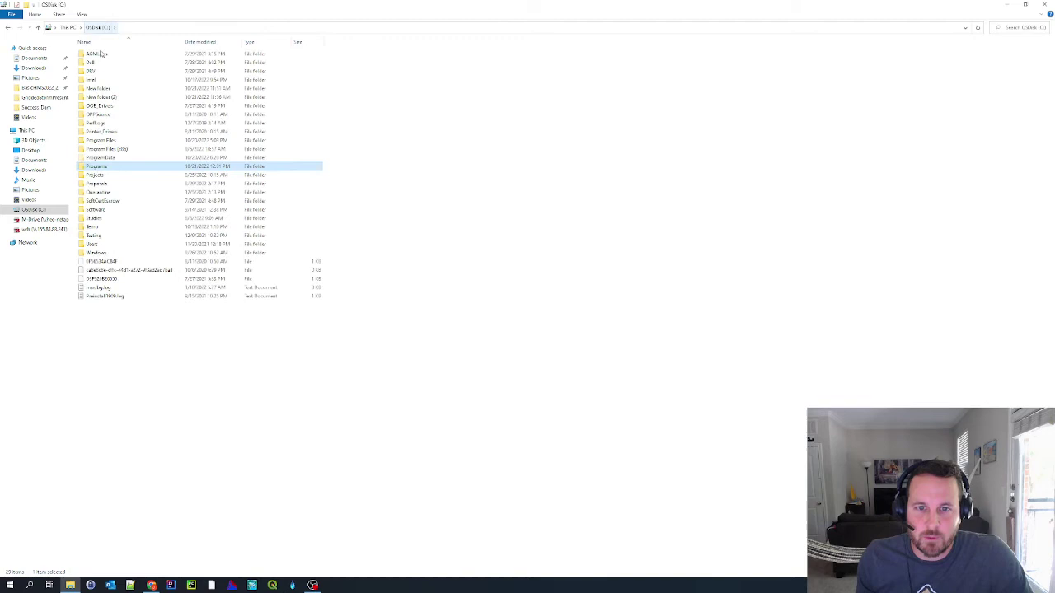
pyautogui.rightClick(113, 320)
pyautogui.moveTo(152, 421)
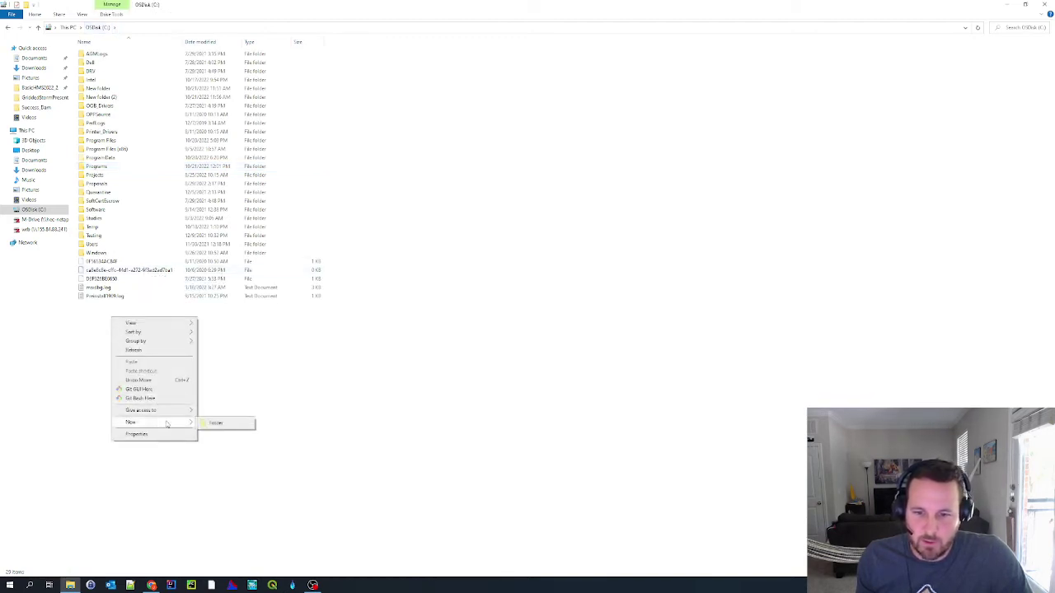
pyautogui.click(215, 423)
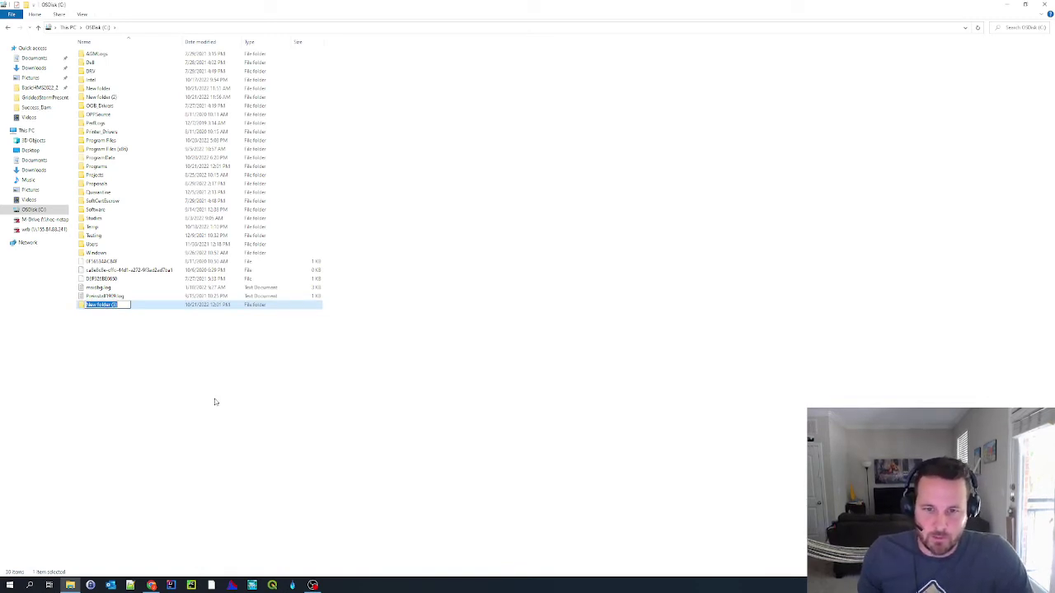
pyautogui.click(215, 402)
pyautogui.click(98, 167)
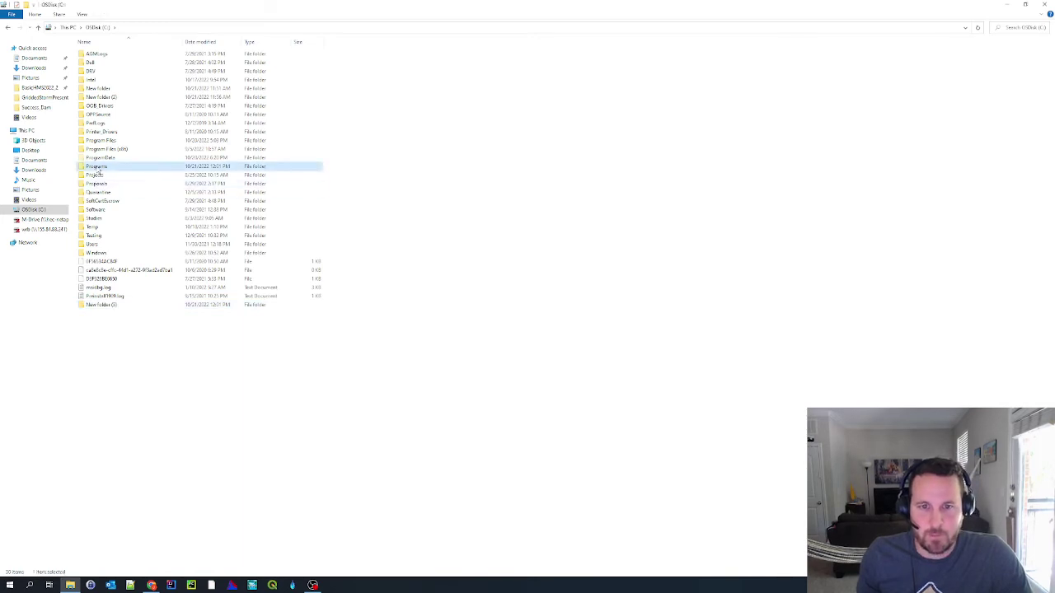
# - Extract the zip in Programs with 7-Zip into "hec-hms-4.11-beta.3-win-x64"
pyautogui.doubleClick(98, 167)
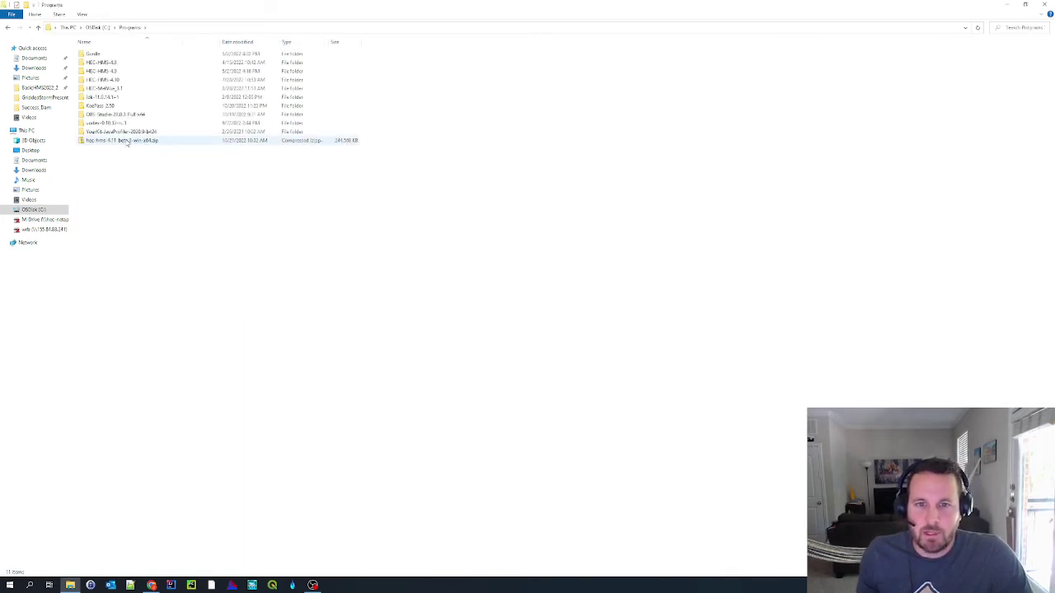
pyautogui.click(128, 143)
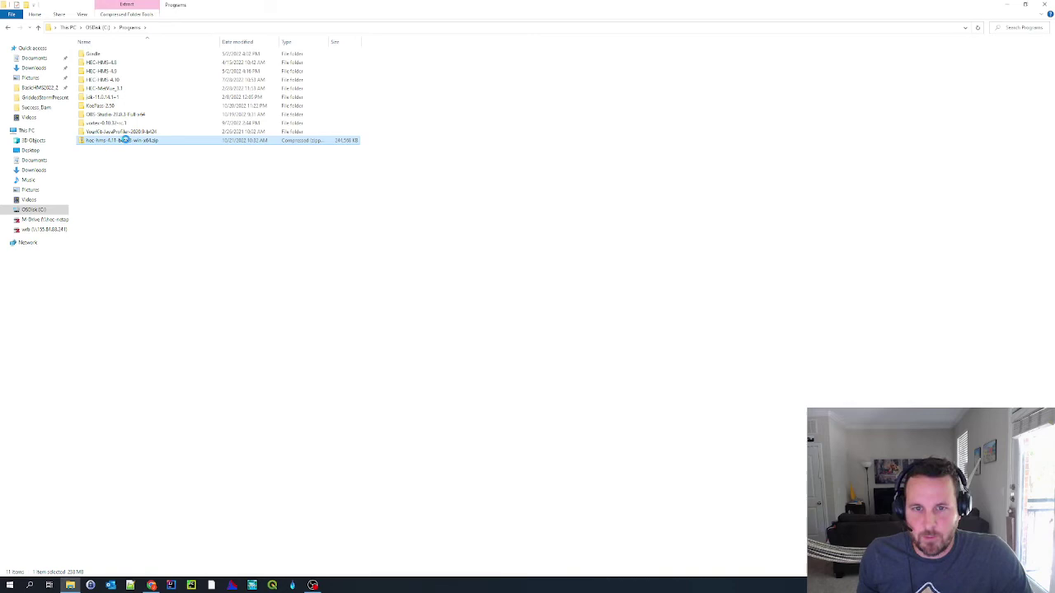
pyautogui.rightClick(128, 141)
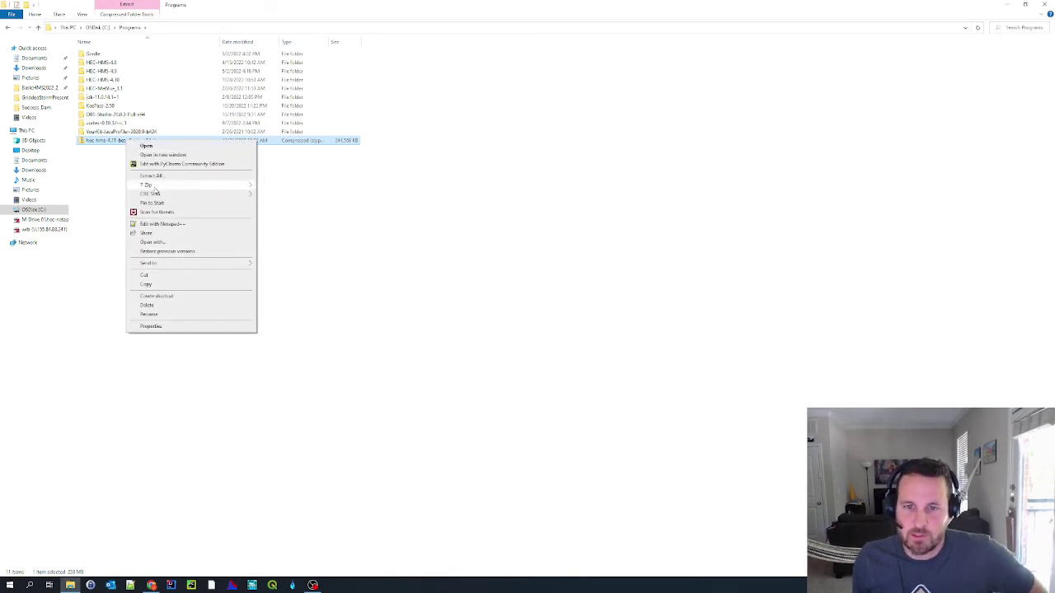
pyautogui.moveTo(147, 185)
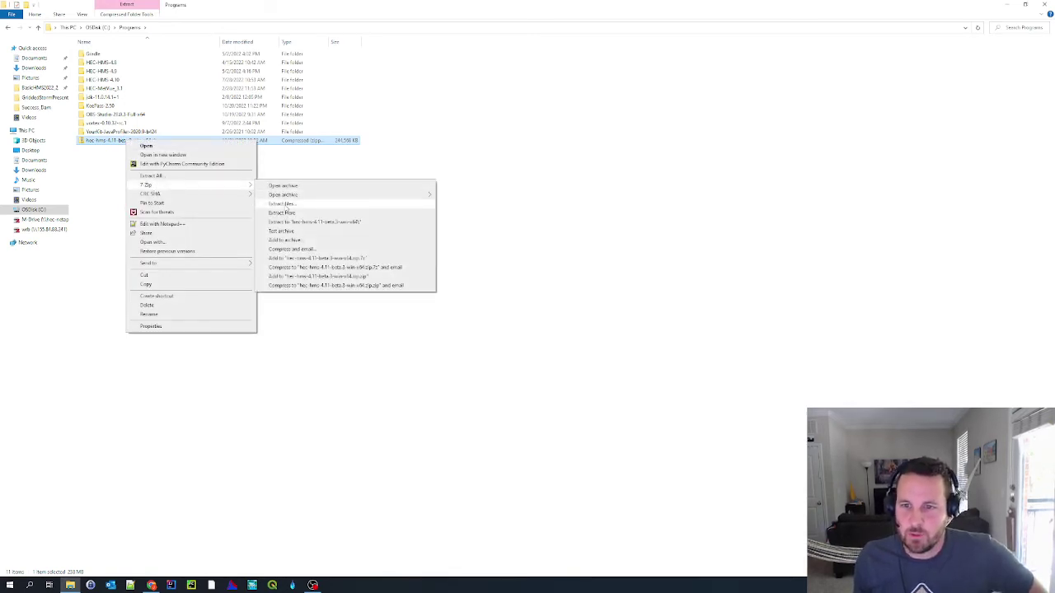
pyautogui.click(283, 212)
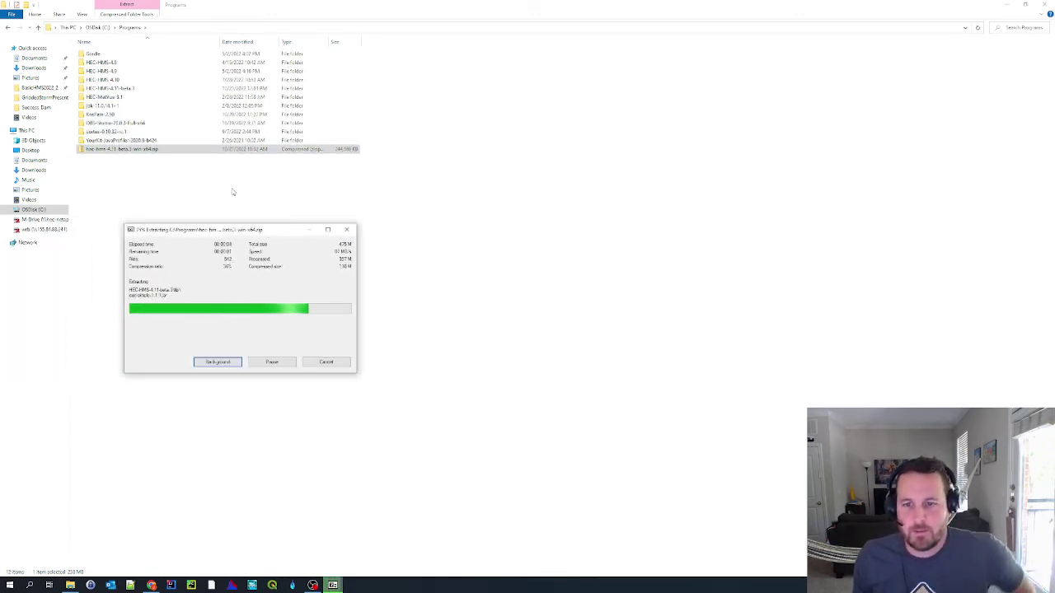
# - Permanently delete the HEC-HMS 4.11 beta zip from the Programs folder
pyautogui.rightClick(144, 151)
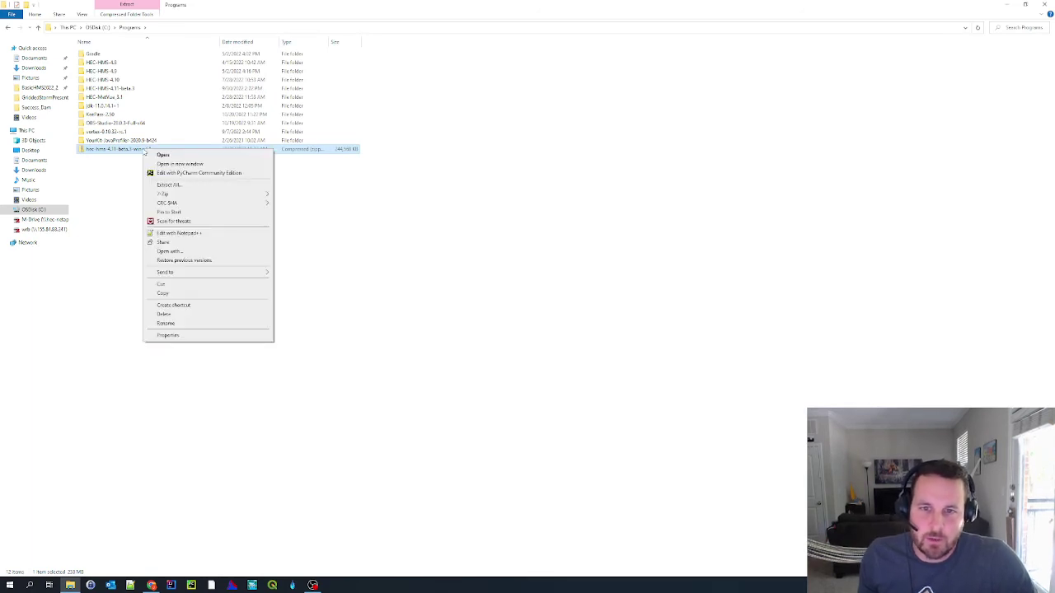
pyautogui.click(172, 315)
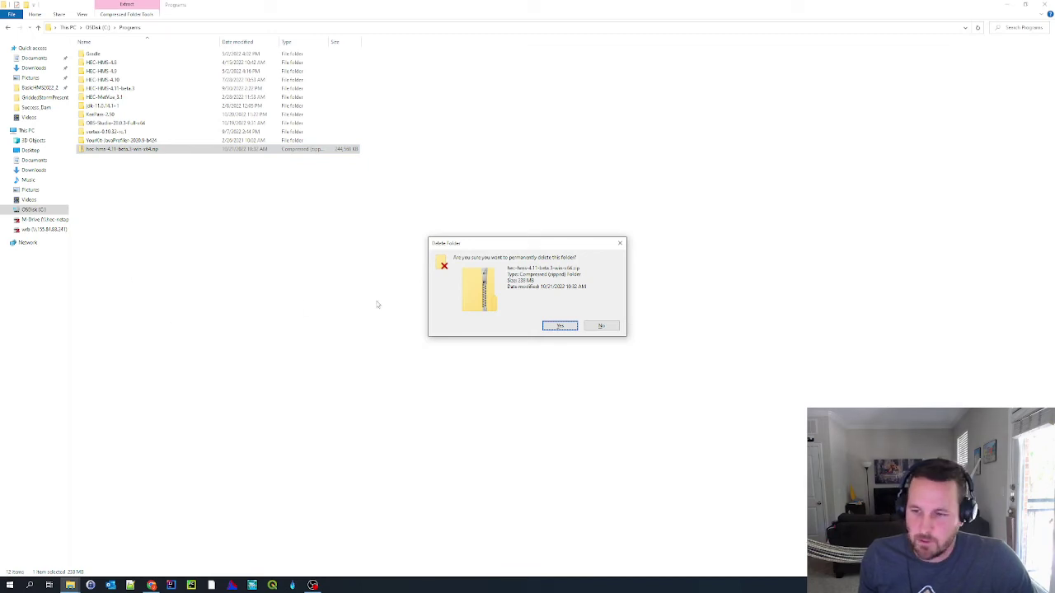
pyautogui.click(558, 326)
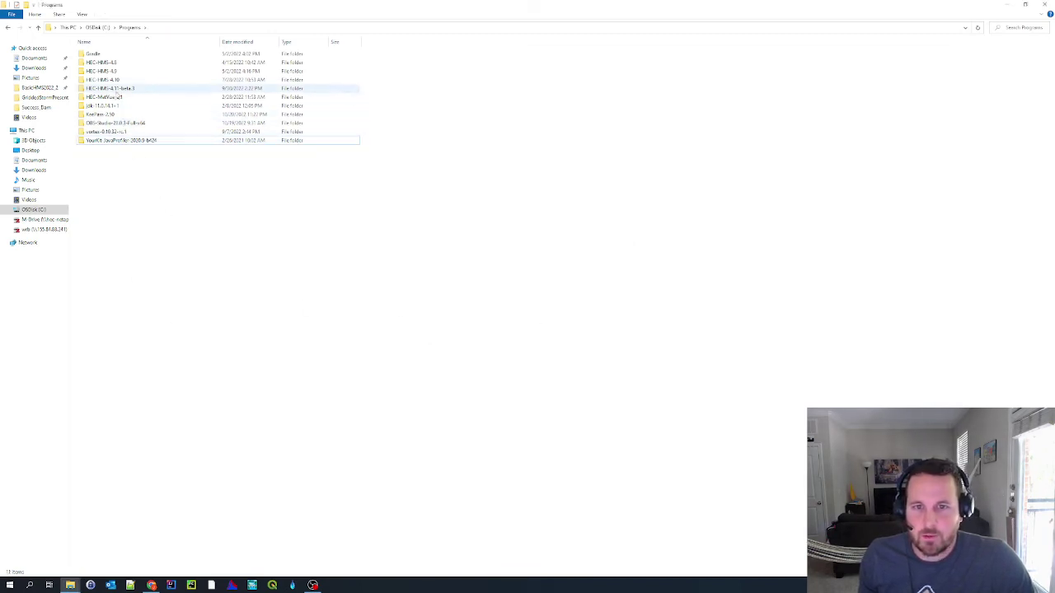
pyautogui.moveTo(116, 88)
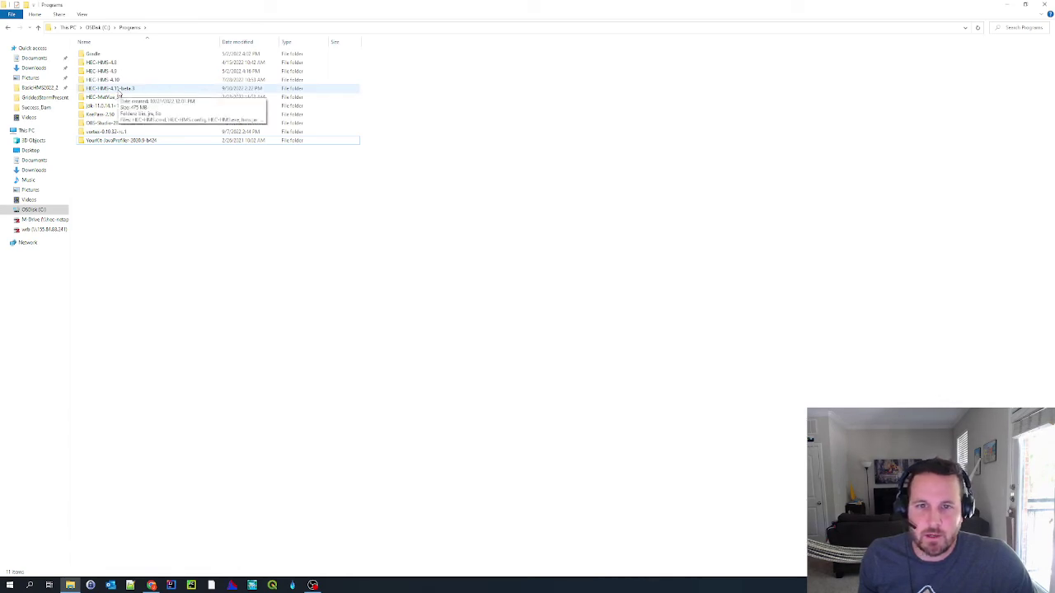
# - Open the HEC-HMS-4.11-beta.3 folder and pin HEC-HMS.exe to the taskbar
pyautogui.doubleClick(118, 90)
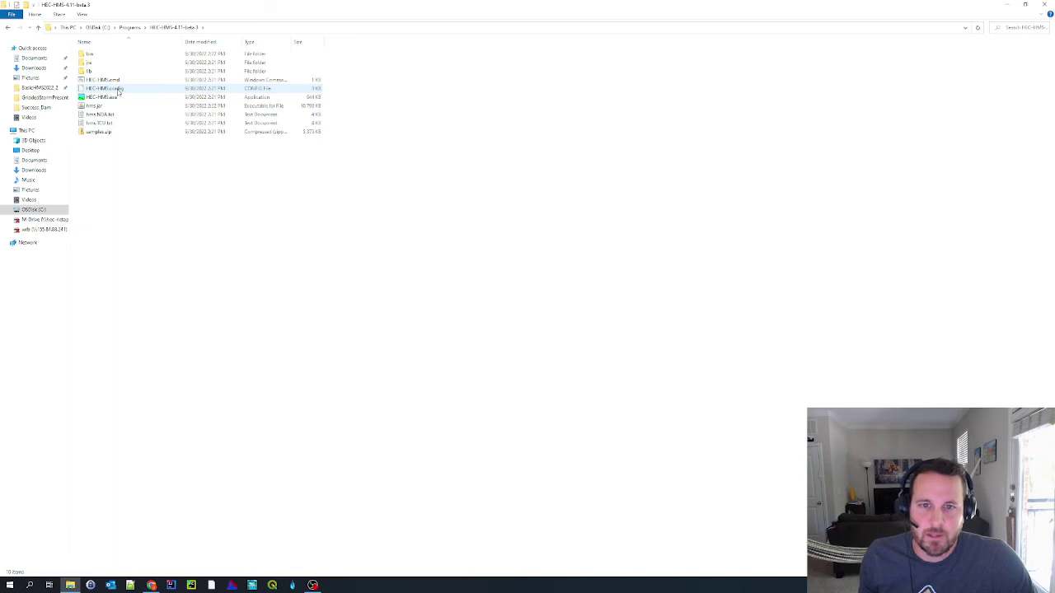
pyautogui.click(119, 98)
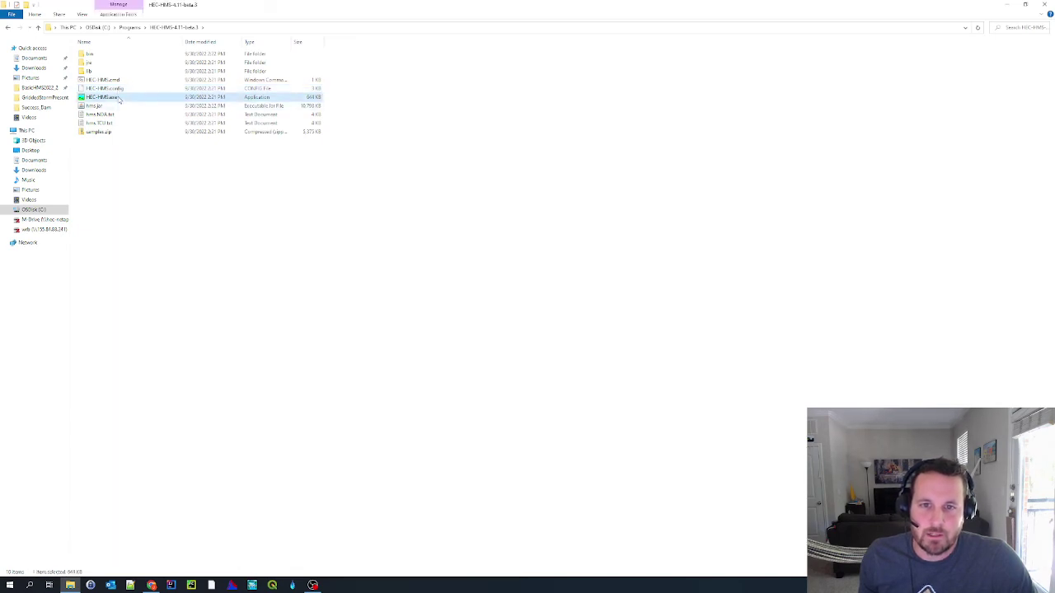
pyautogui.rightClick(120, 99)
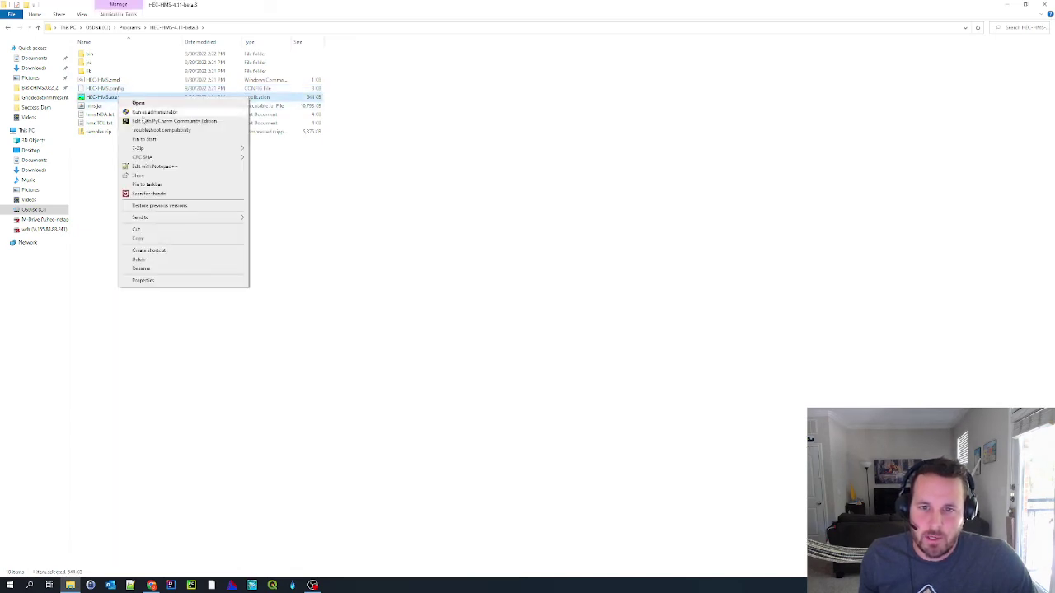
pyautogui.click(155, 187)
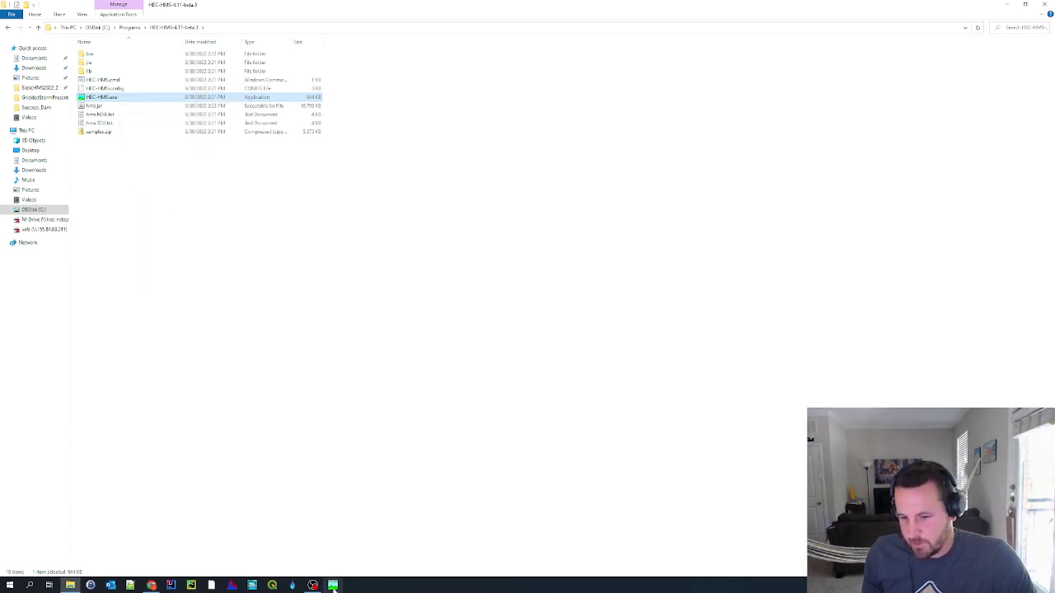